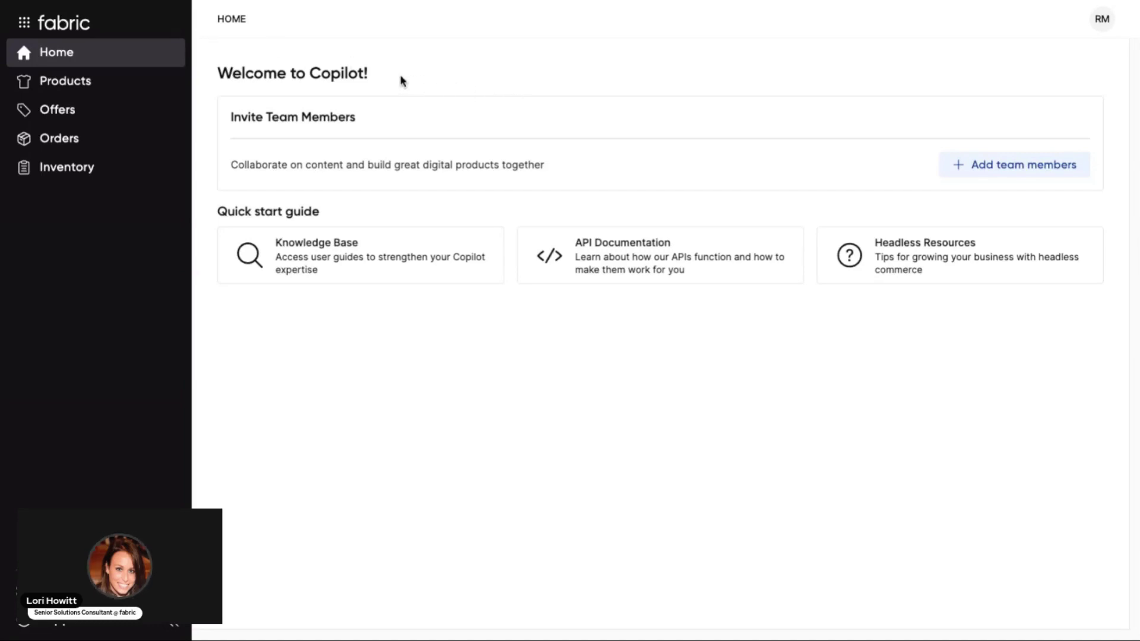
# Open the Spring Sale promotion from Offers > Promotions for editing
pyautogui.moveTo(371, 75); pyautogui.dragTo(216, 82)
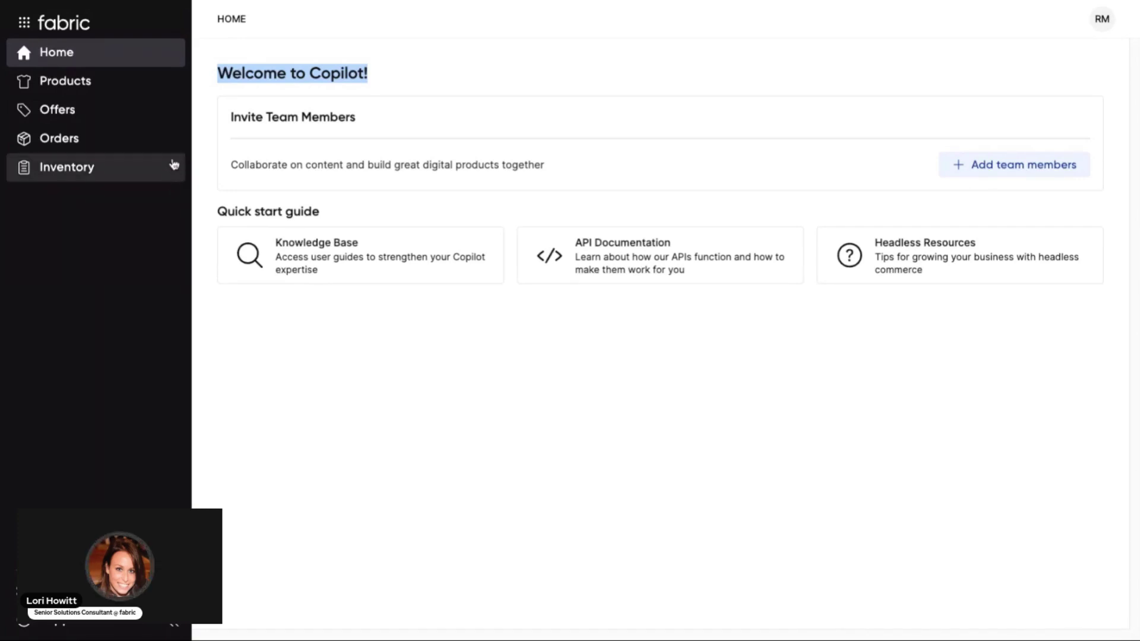
pyautogui.click(71, 117)
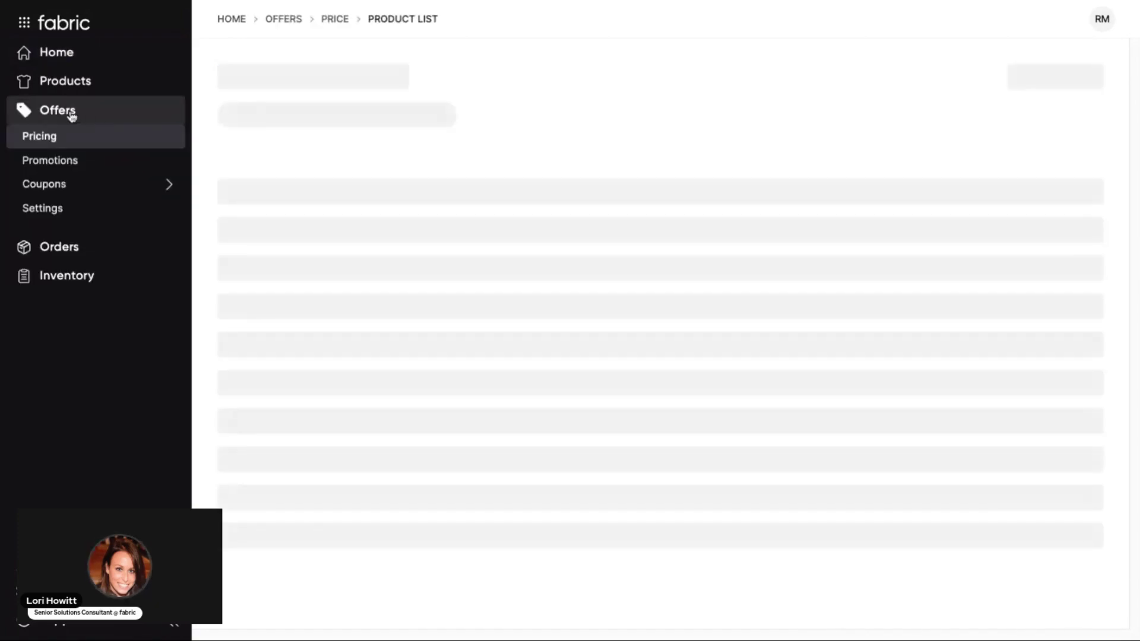
pyautogui.click(65, 167)
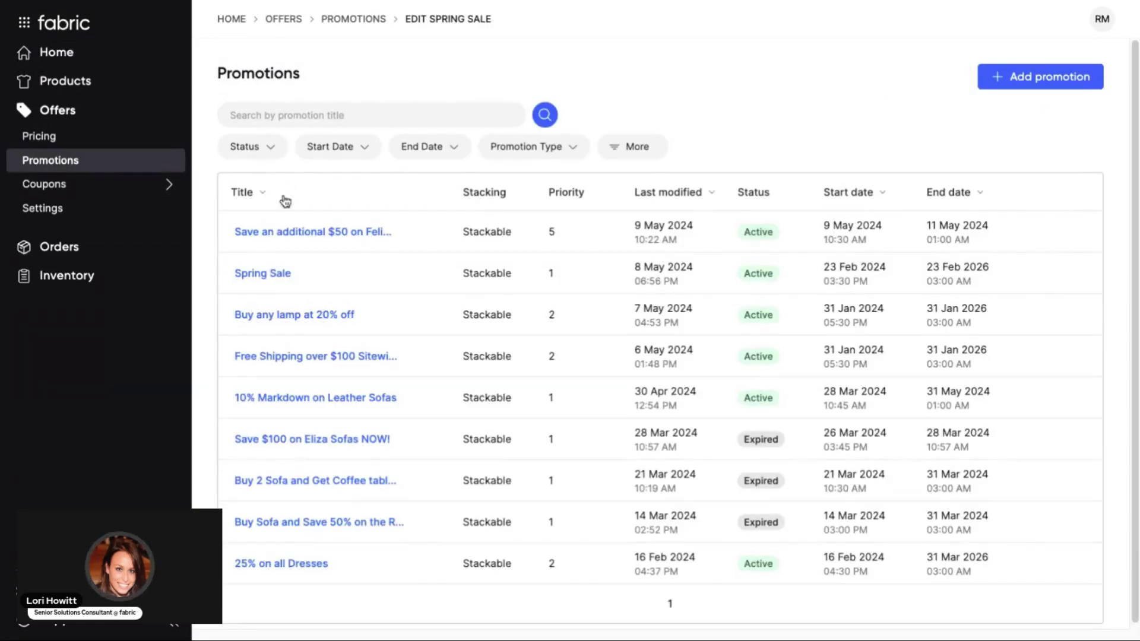
pyautogui.click(268, 276)
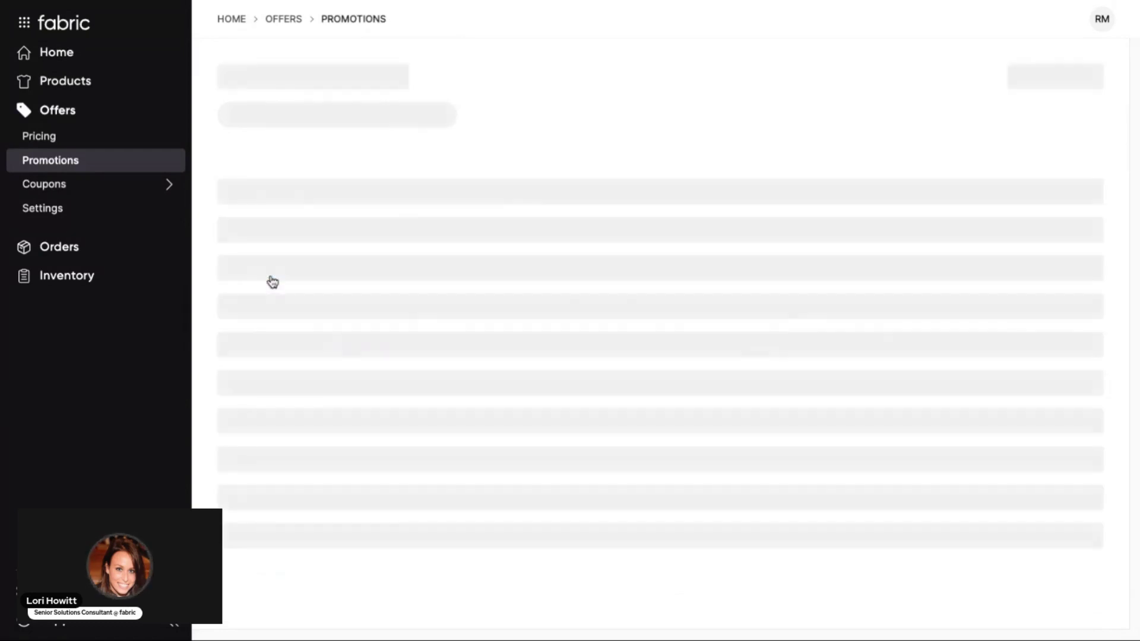
pyautogui.scroll(-2, 602, 153)
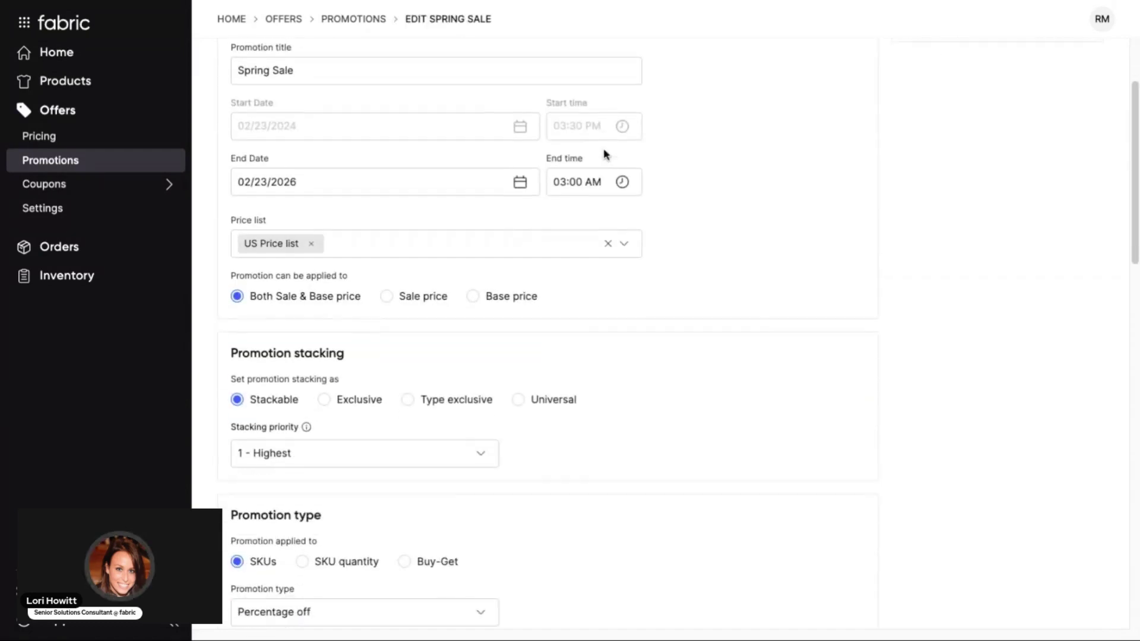
pyautogui.scroll(-1, 559, 332)
pyautogui.scroll(-1, 559, 332)
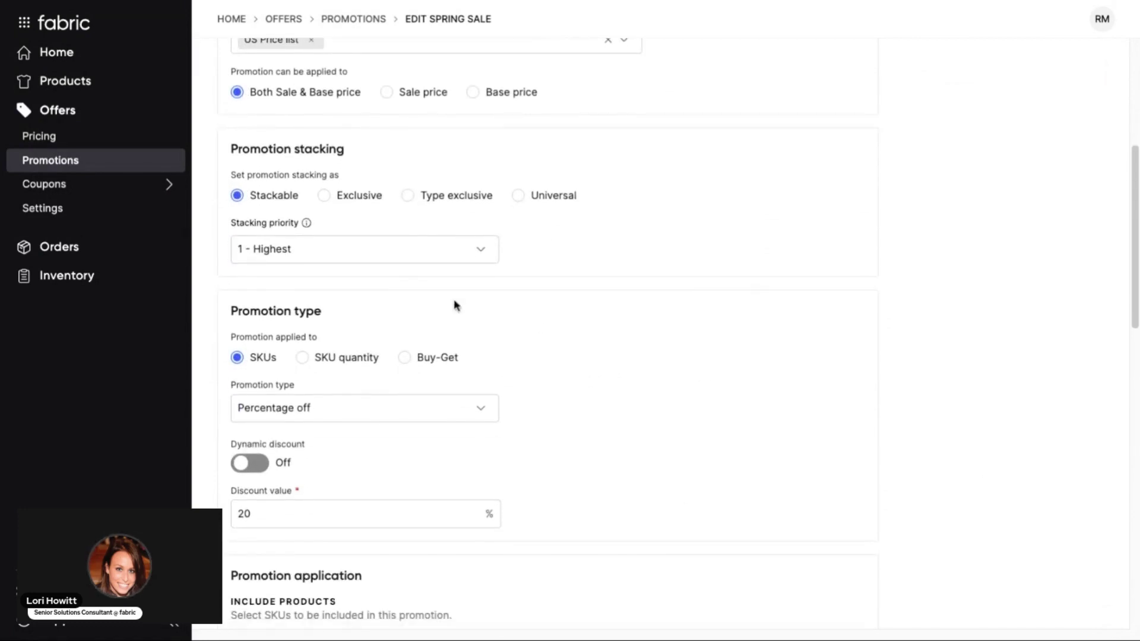
pyautogui.moveTo(347, 321); pyautogui.dragTo(208, 321)
pyautogui.scroll(-1, 544, 344)
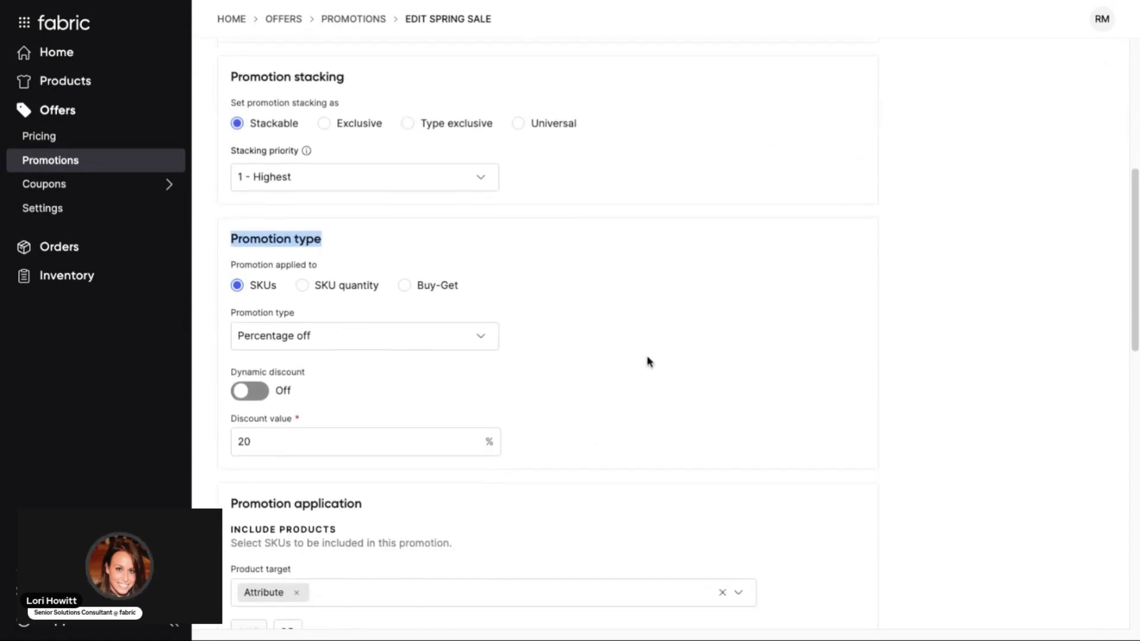
# Highlight the promotion's 20% discount value and its 11 SKUs
pyautogui.click(288, 440)
pyautogui.doubleClick(288, 440)
pyautogui.scroll(-1, 686, 436)
pyautogui.scroll(-2, 686, 436)
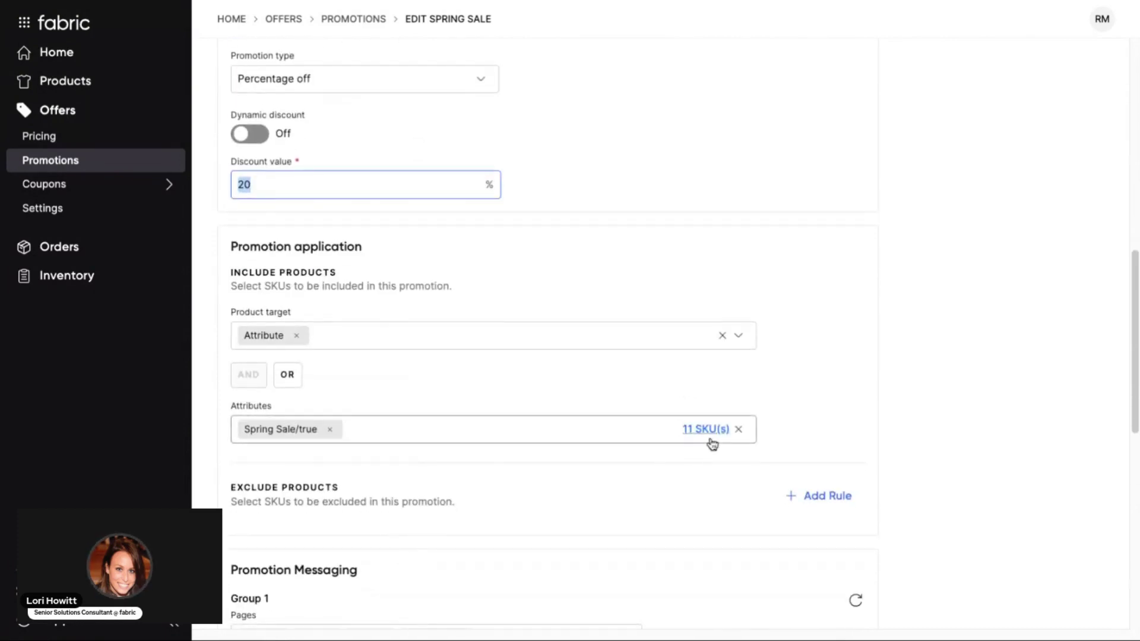
pyautogui.moveTo(626, 431); pyautogui.dragTo(802, 441)
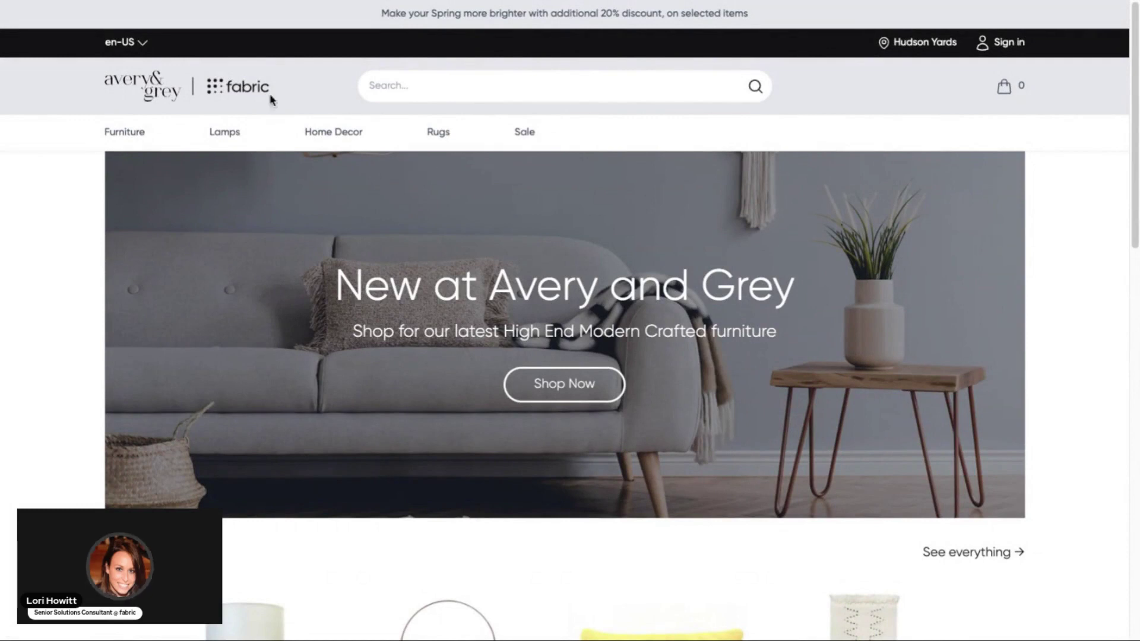
pyautogui.moveTo(525, 132)
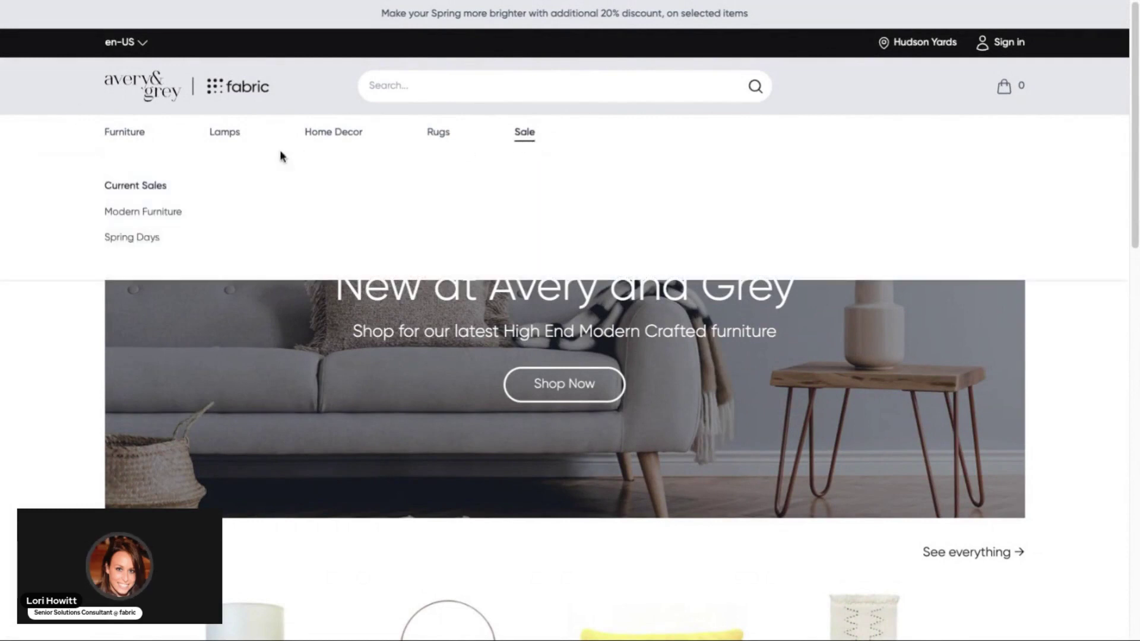
# Open the Spring Days sale listing on the Avery & Grey storefront
pyautogui.click(129, 237)
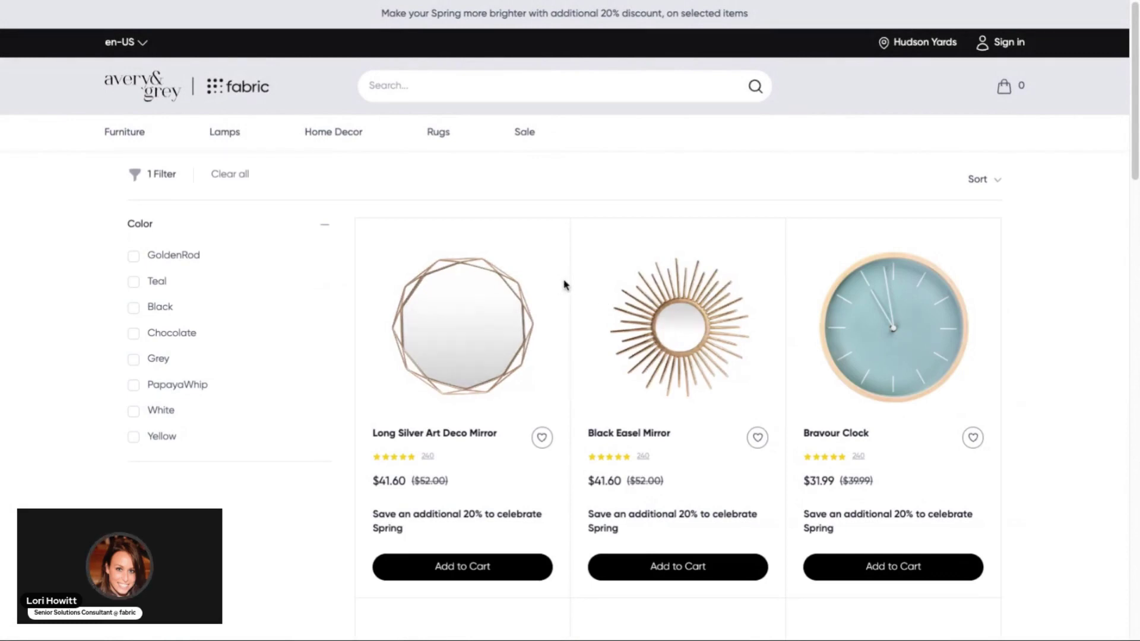
pyautogui.scroll(-2, 564, 285)
pyautogui.scroll(-1, 564, 286)
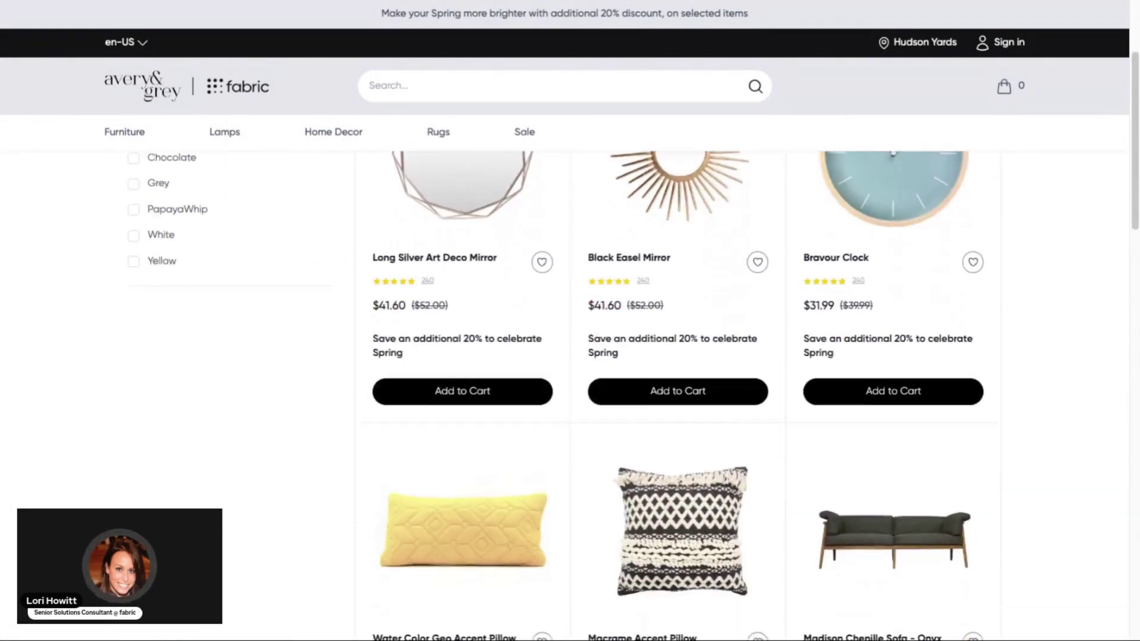
pyautogui.scroll(2, 564, 285)
pyautogui.scroll(-1, 563, 285)
pyautogui.scroll(-1, 563, 284)
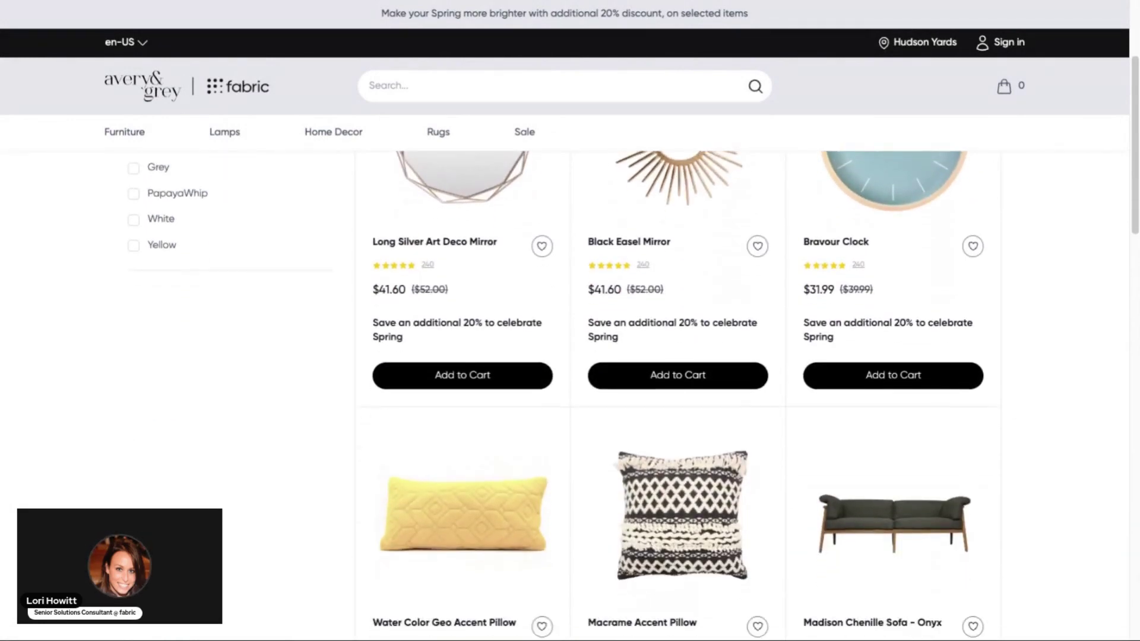
pyautogui.scroll(-2, 563, 286)
pyautogui.scroll(-2, 564, 285)
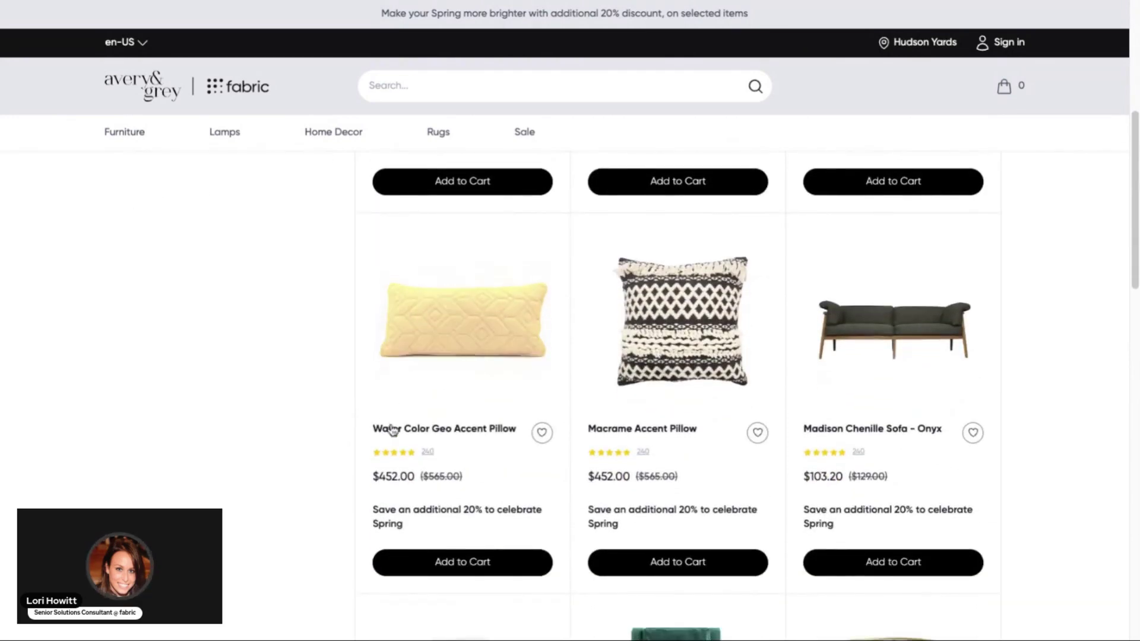
pyautogui.scroll(-1, 430, 532)
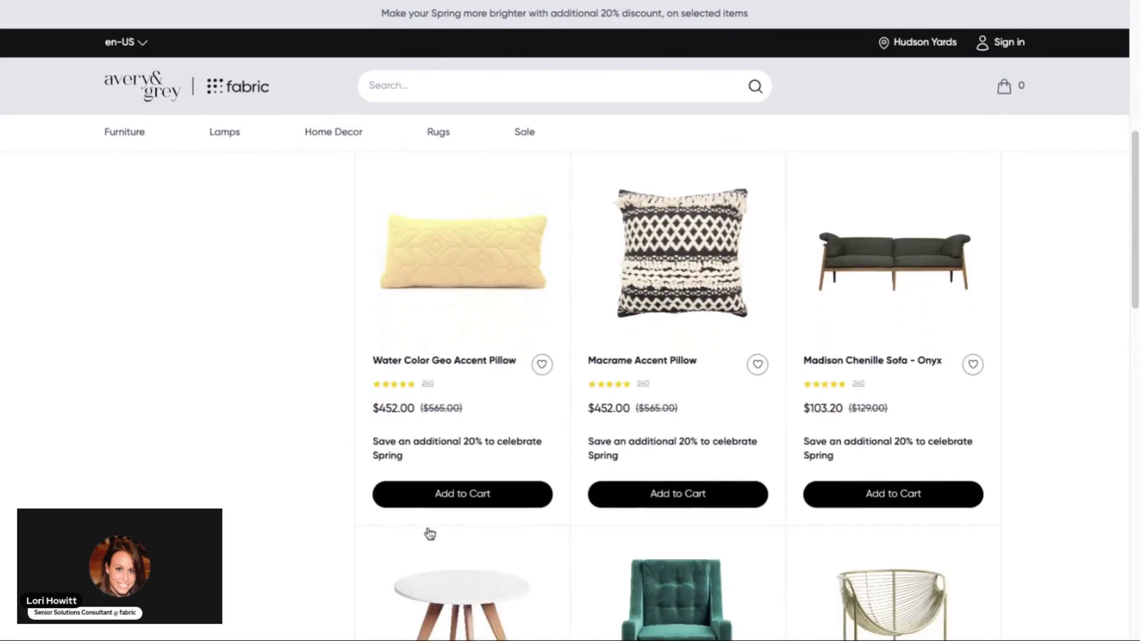
pyautogui.scroll(-1, 429, 533)
pyautogui.scroll(-1, 430, 532)
pyautogui.scroll(-1, 429, 533)
pyautogui.scroll(-1, 430, 532)
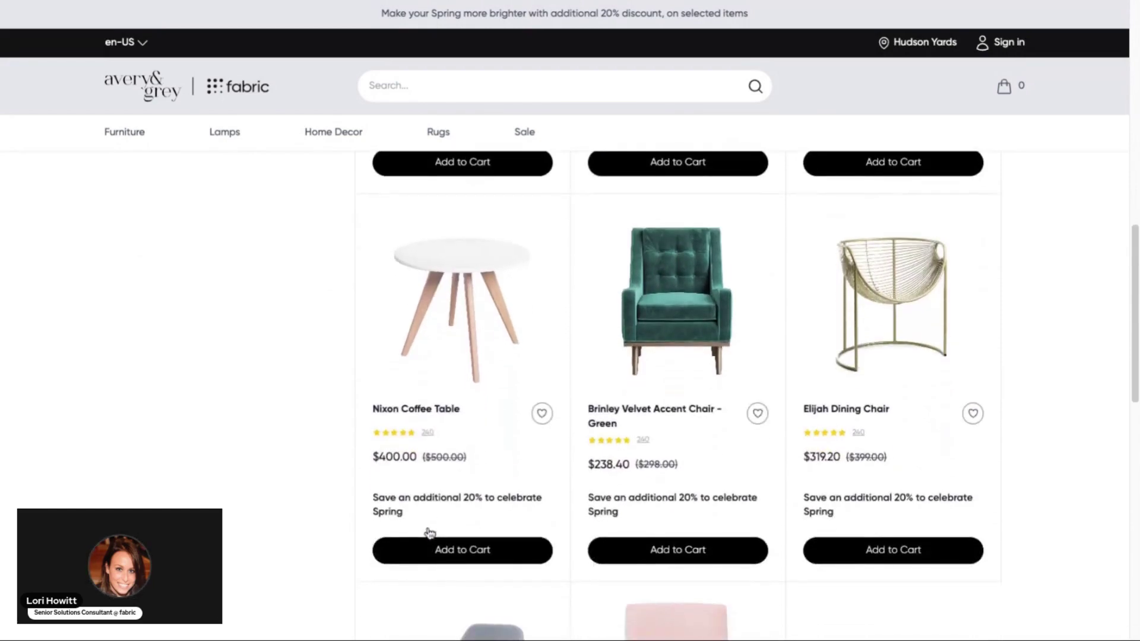
pyautogui.scroll(-1, 429, 532)
pyautogui.scroll(2, 429, 532)
pyautogui.scroll(2, 430, 532)
pyautogui.scroll(3, 654, 152)
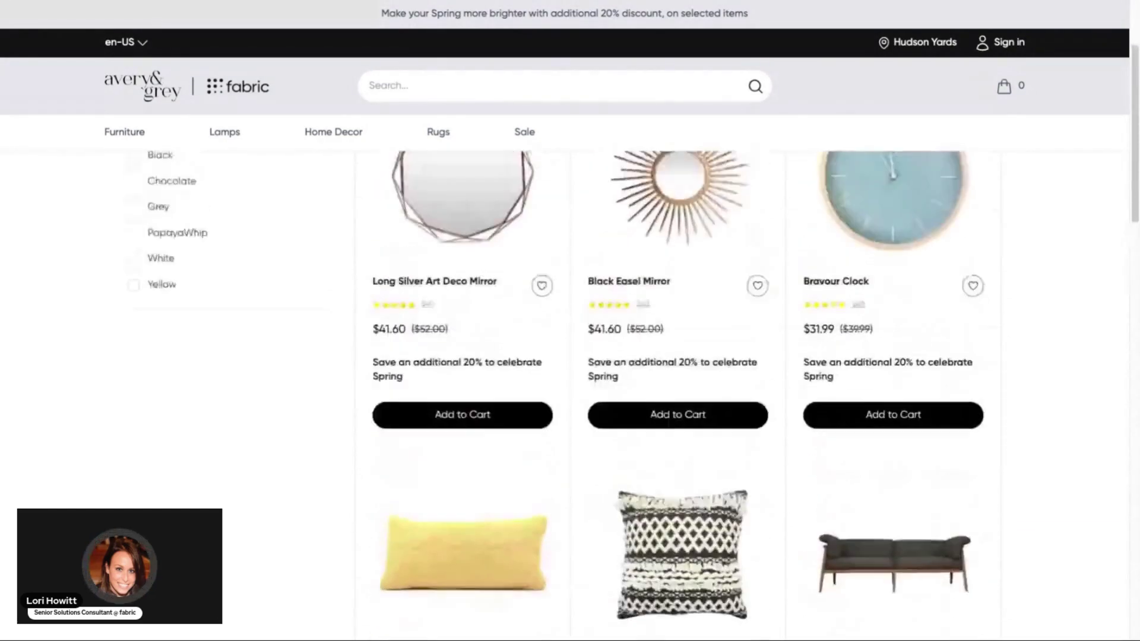
pyautogui.scroll(1, 653, 152)
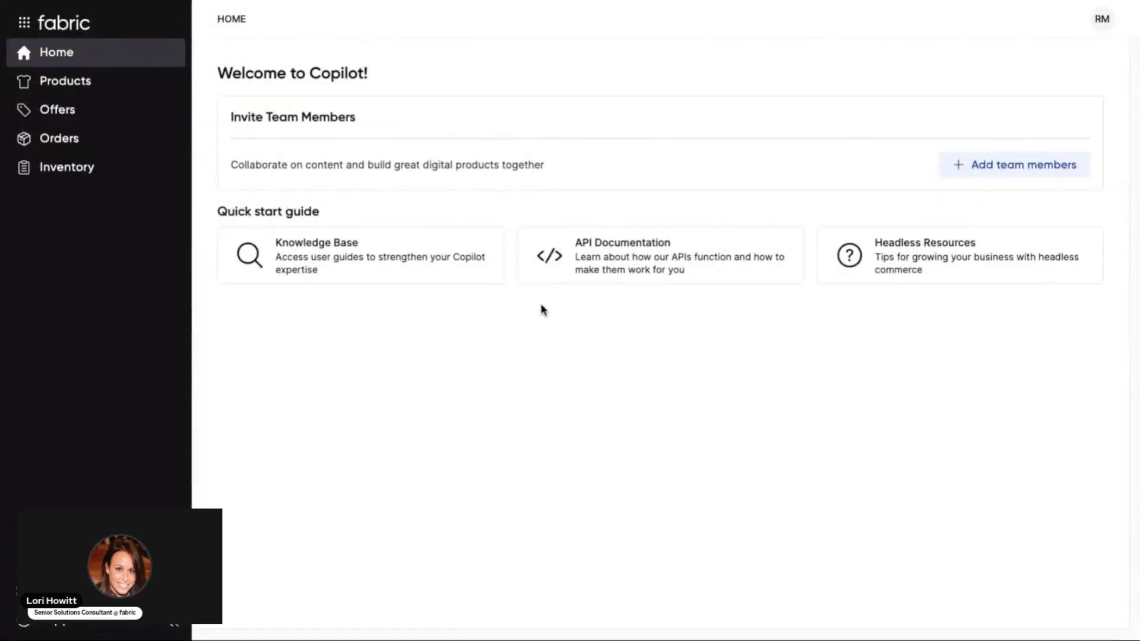
# Filter the product items list to the Rugs category
pyautogui.click(67, 86)
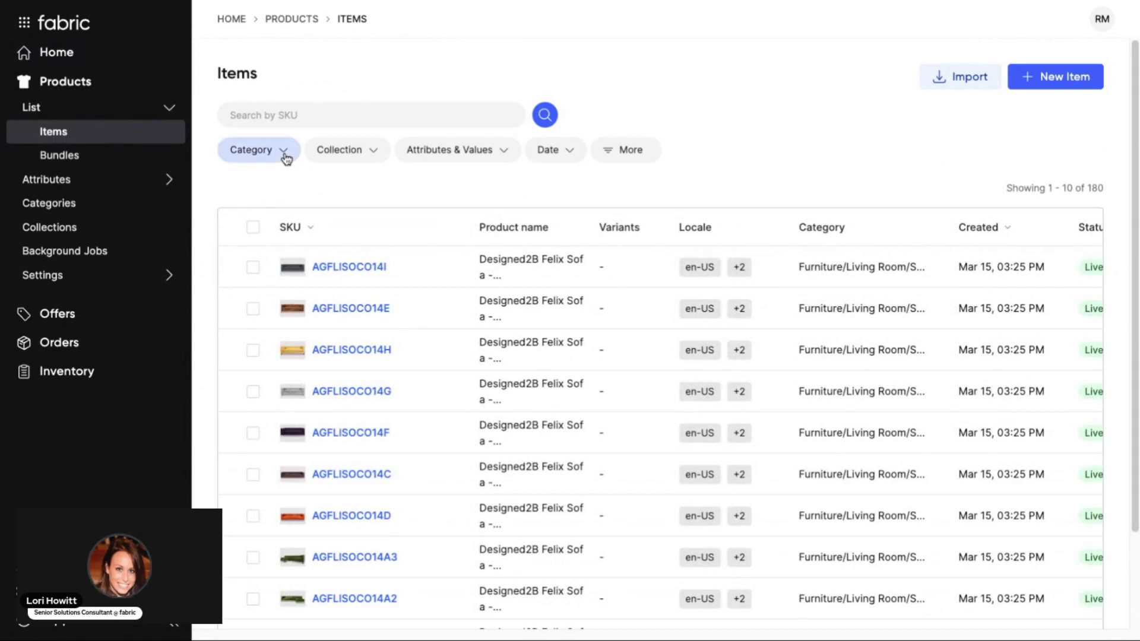
pyautogui.click(283, 153)
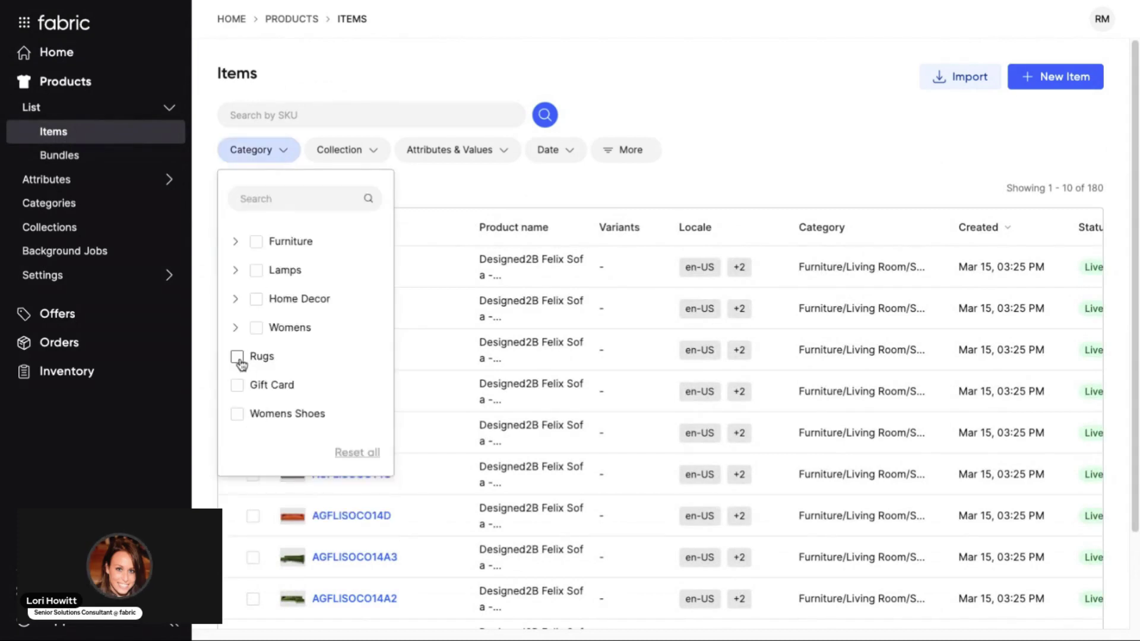
pyautogui.click(238, 357)
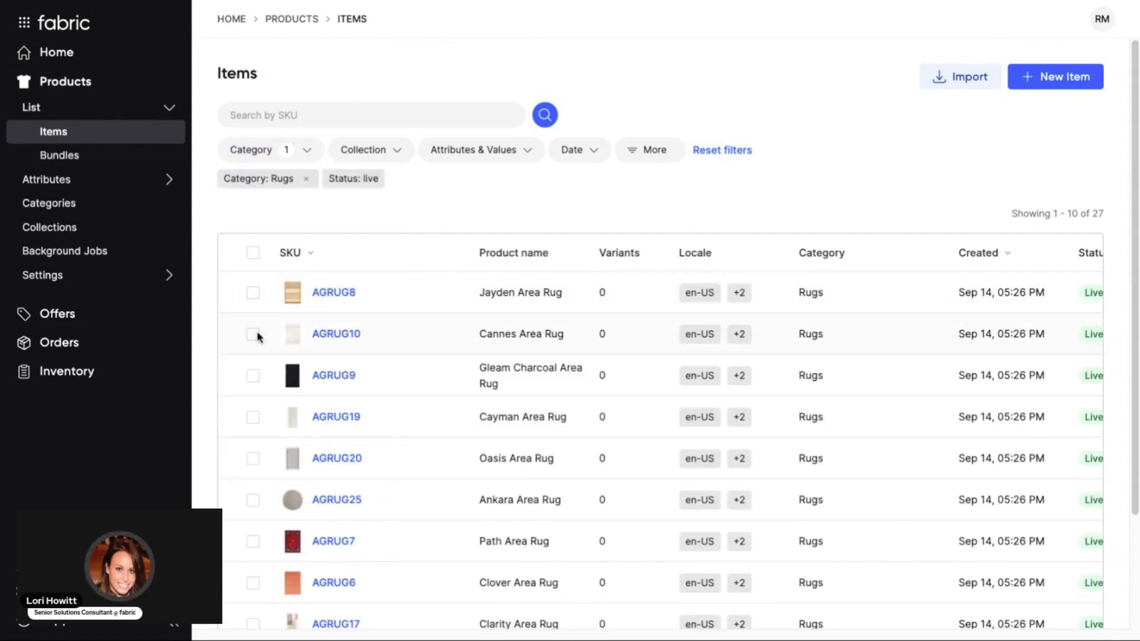
# Select Cannes Area Rug AGRUG10 and Cayman Area Rug AGRUG19, then show bulk actions
pyautogui.click(253, 335)
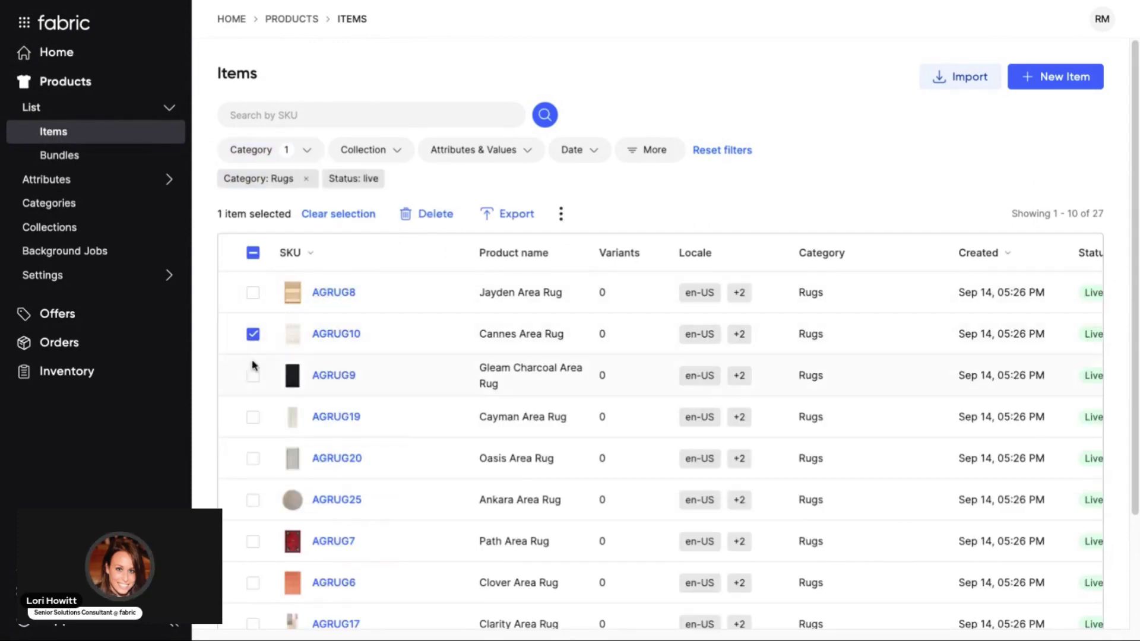
pyautogui.click(254, 418)
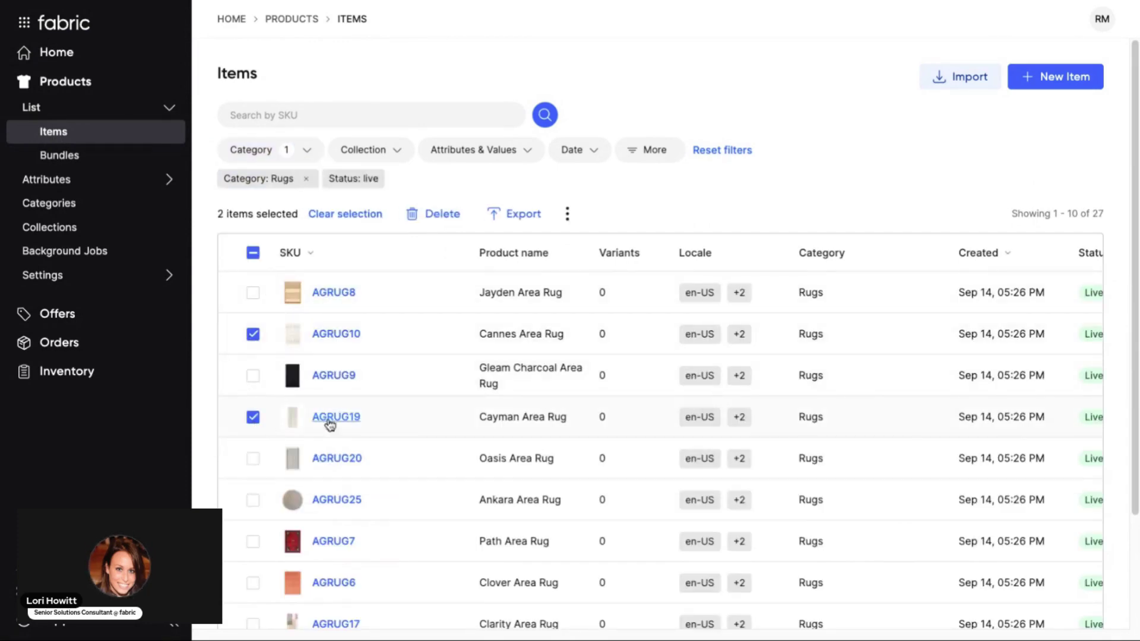
pyautogui.click(568, 214)
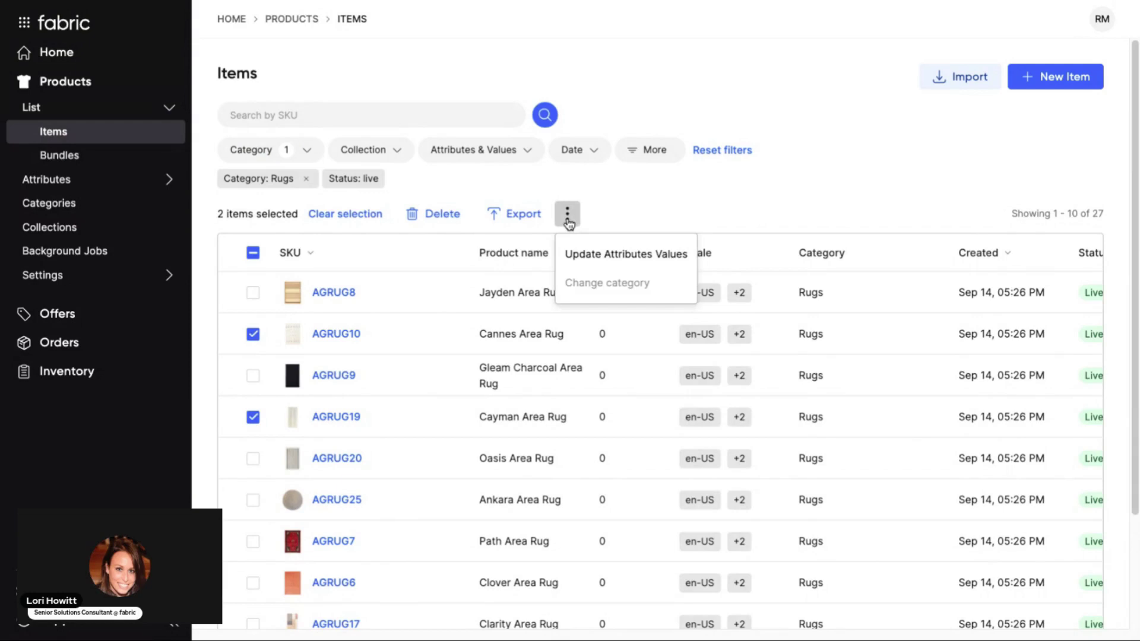
# Set the Spring Sale attribute to True for AGRUG10 and AGRUG19 and save
pyautogui.click(621, 263)
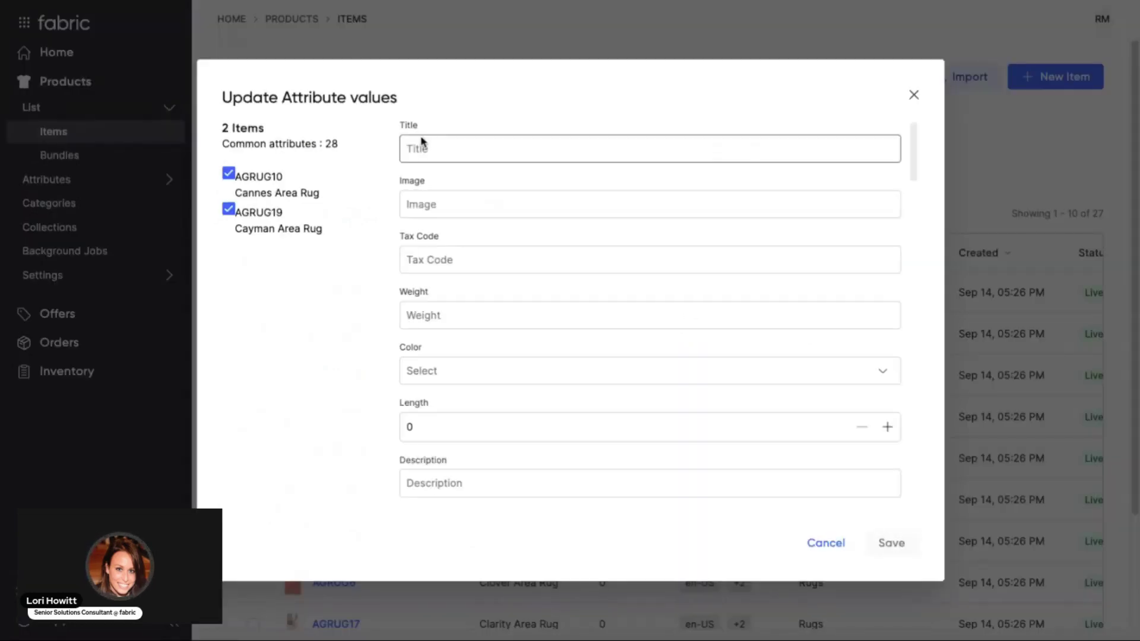
pyautogui.moveTo(398, 98); pyautogui.dragTo(219, 98)
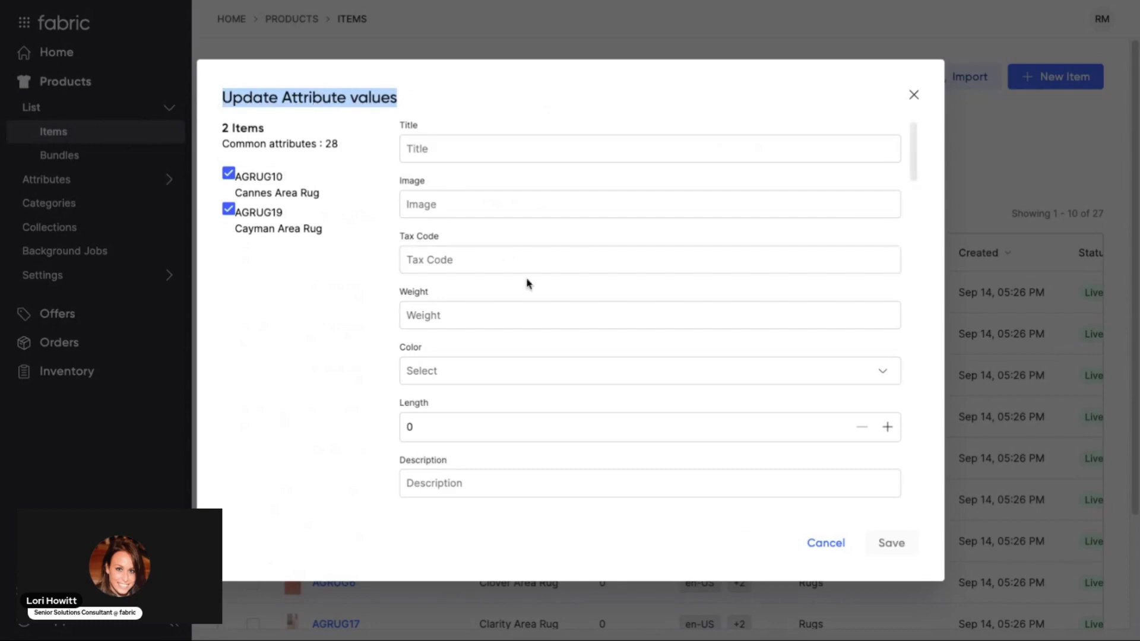
pyautogui.scroll(-3, 535, 281)
pyautogui.scroll(-3, 538, 282)
pyautogui.scroll(-3, 538, 282)
pyautogui.scroll(-2, 537, 282)
pyautogui.scroll(-3, 537, 282)
pyautogui.scroll(-2, 537, 282)
pyautogui.scroll(-3, 537, 283)
pyautogui.scroll(-3, 536, 283)
pyautogui.scroll(-3, 537, 283)
pyautogui.scroll(-2, 537, 284)
pyautogui.scroll(-2, 537, 283)
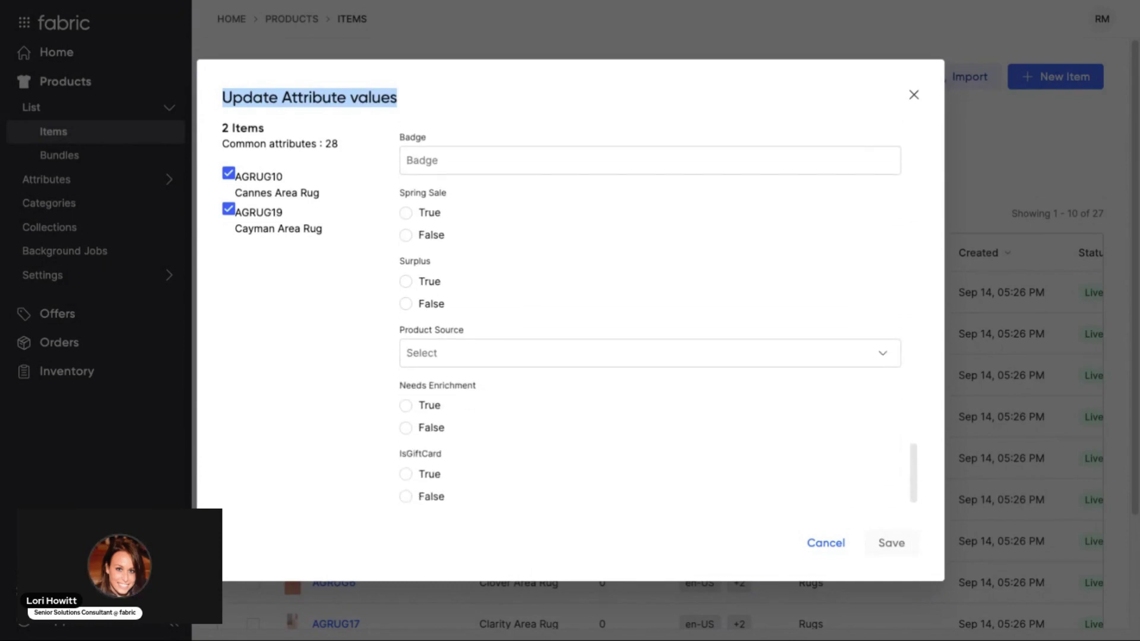
pyautogui.doubleClick(465, 207)
pyautogui.moveTo(465, 206); pyautogui.dragTo(442, 214)
pyautogui.click(469, 213)
pyautogui.click(408, 213)
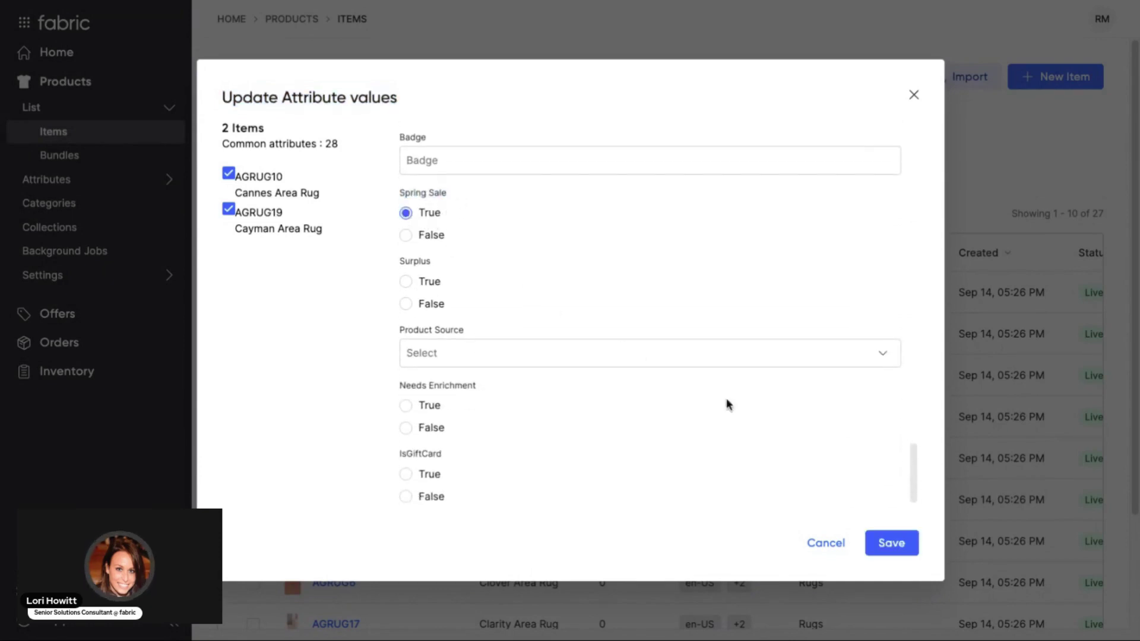
pyautogui.click(892, 544)
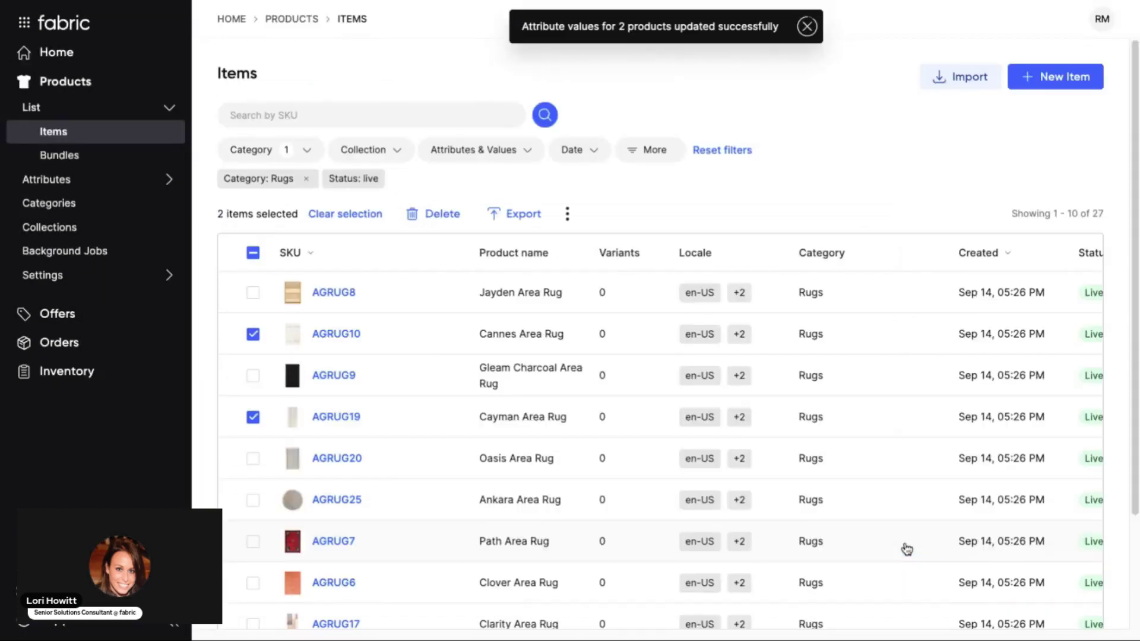
pyautogui.scroll(-2, 864, 389)
pyautogui.scroll(2, 865, 392)
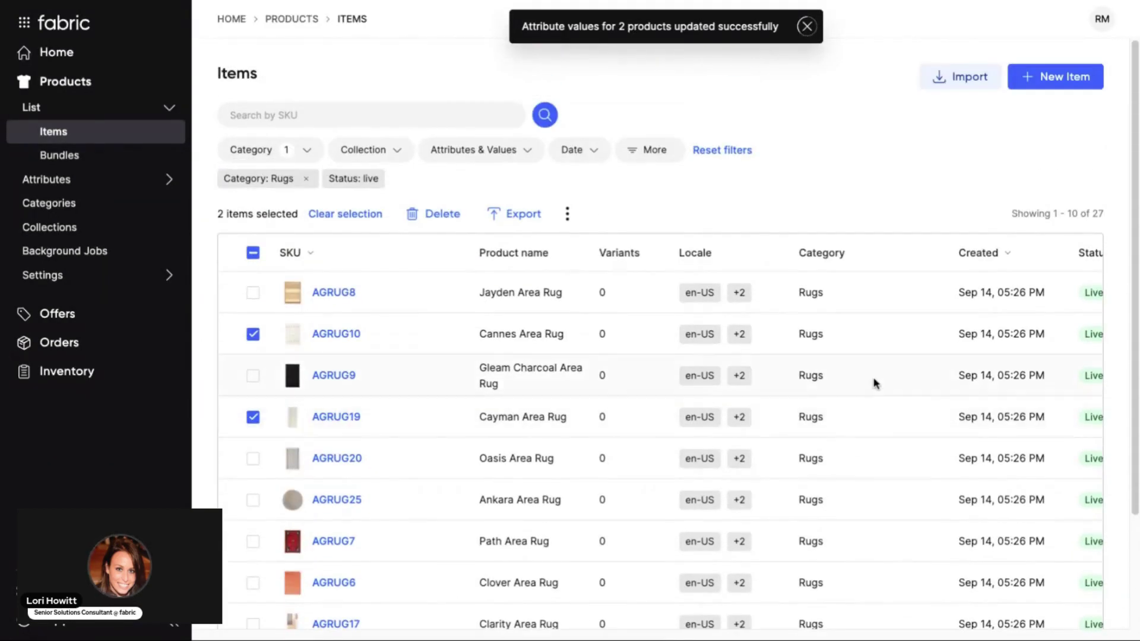
# Reopen the Spring Sale promotion and check its 13 SKU count
pyautogui.click(64, 55)
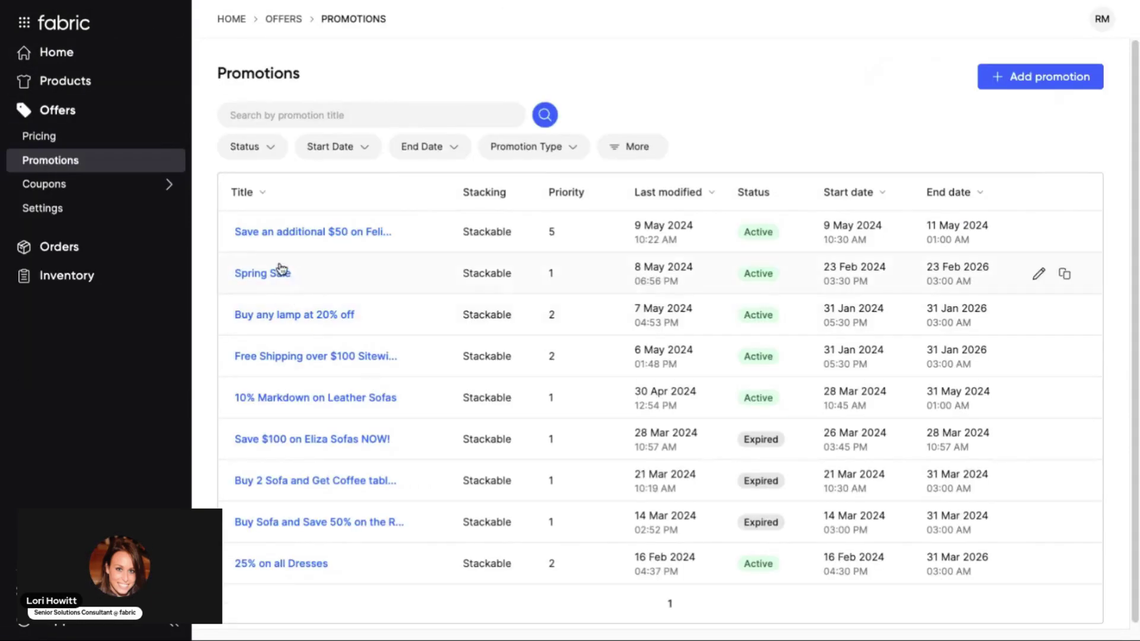
pyautogui.click(267, 272)
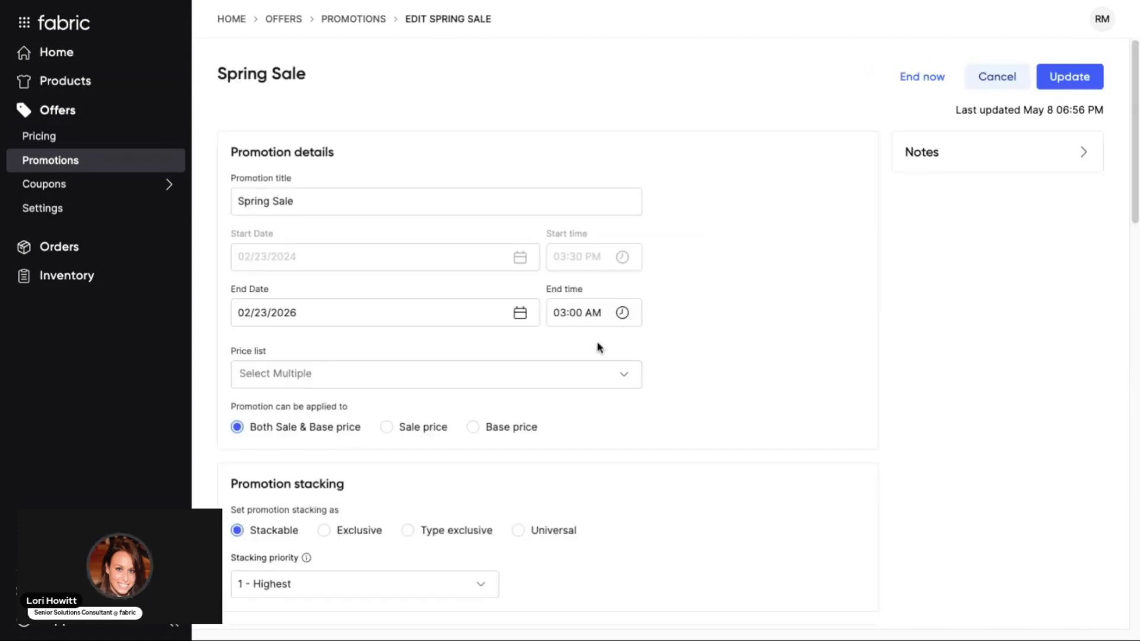
pyautogui.scroll(-1, 743, 399)
pyautogui.scroll(-2, 743, 400)
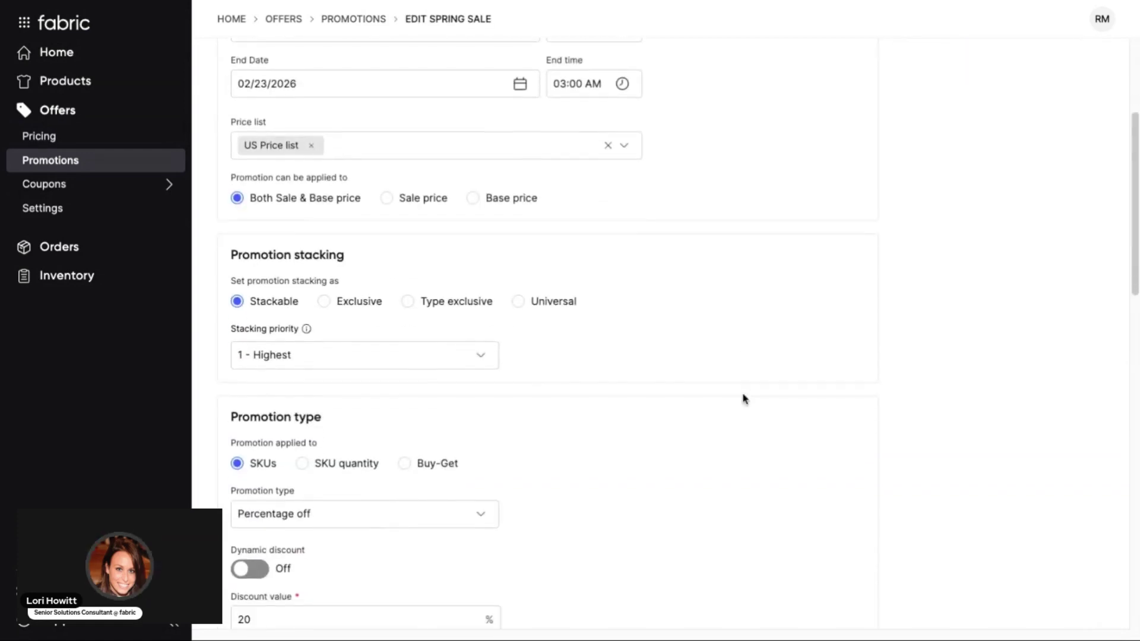
pyautogui.scroll(-2, 744, 399)
pyautogui.scroll(-2, 743, 399)
pyautogui.scroll(-2, 743, 399)
pyautogui.scroll(-1, 683, 438)
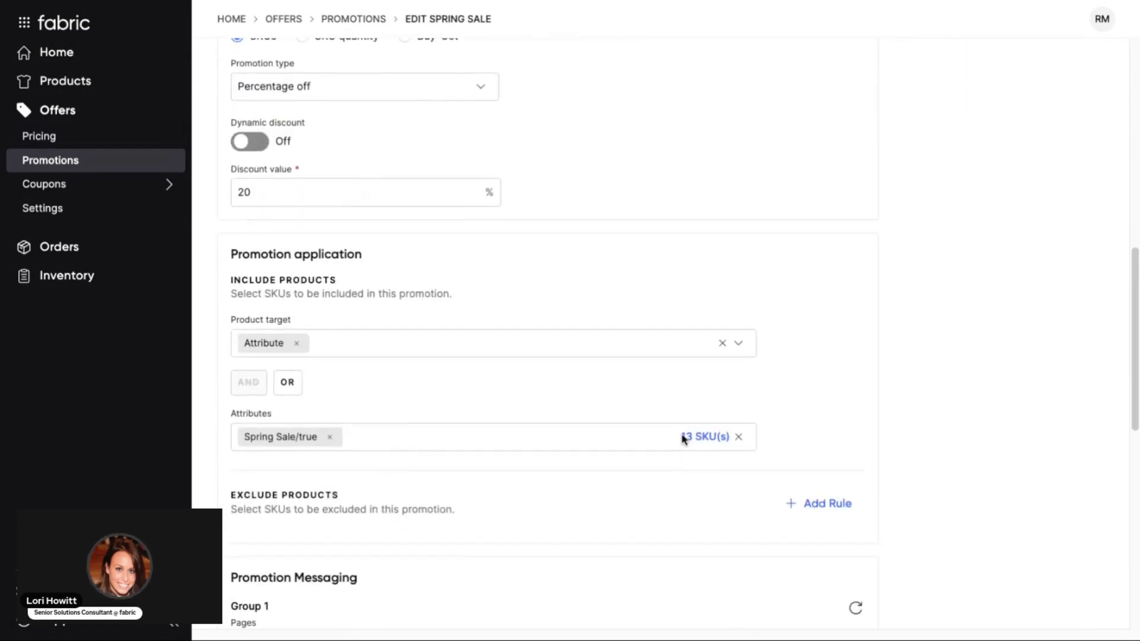
pyautogui.moveTo(616, 439); pyautogui.dragTo(796, 443)
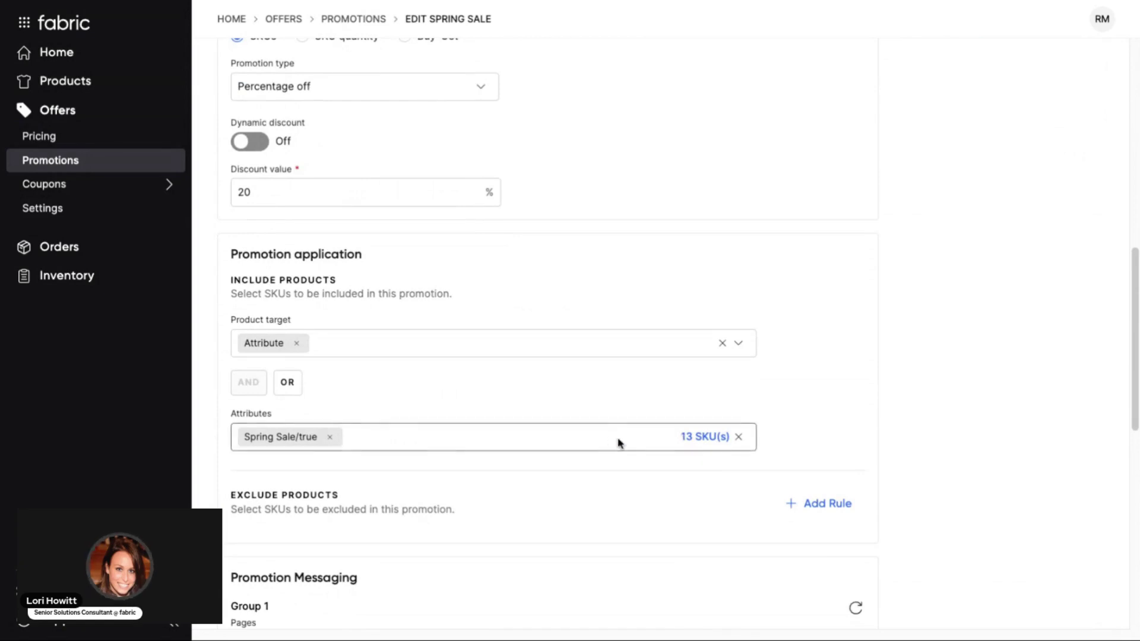
pyautogui.click(930, 287)
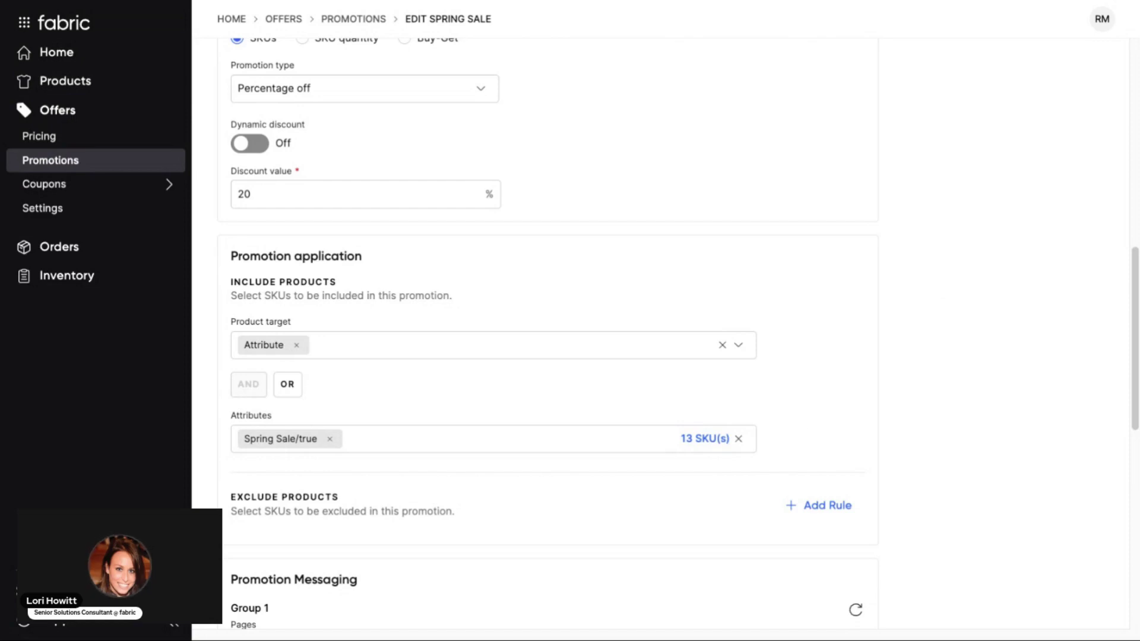
pyautogui.scroll(3, 728, 274)
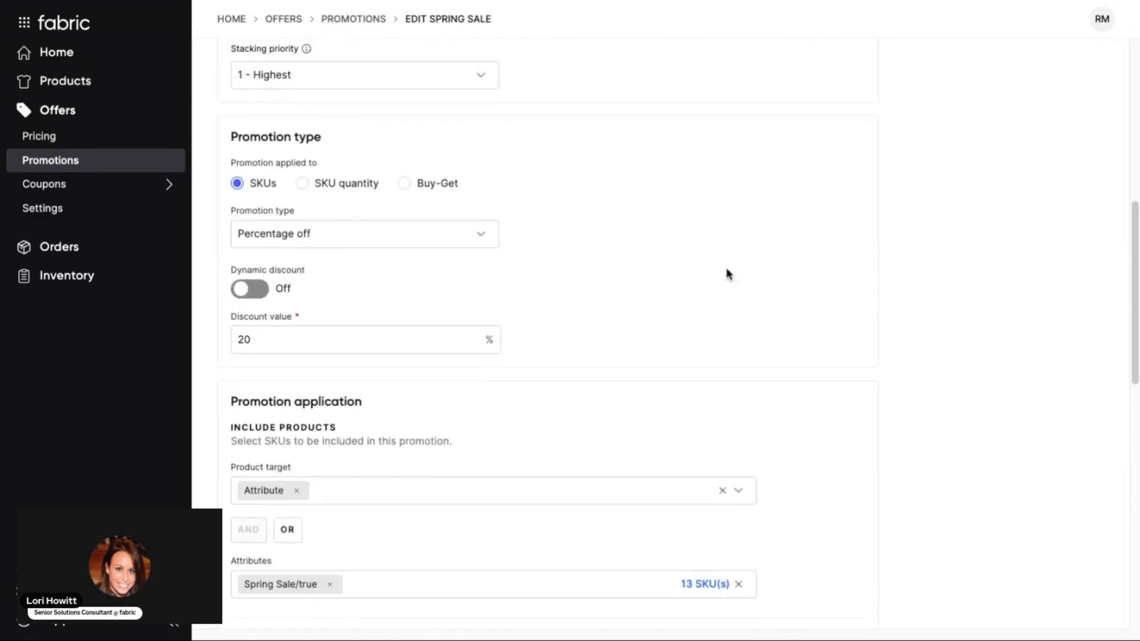
pyautogui.scroll(3, 623, 240)
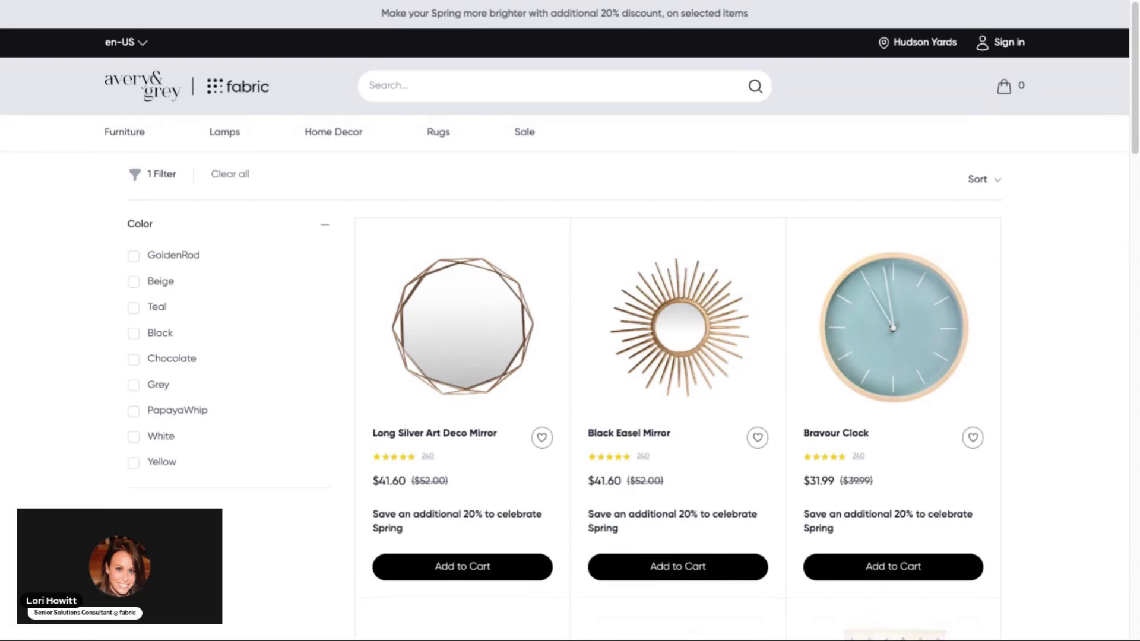
pyautogui.scroll(-2, 715, 321)
pyautogui.scroll(-3, 715, 321)
pyautogui.scroll(-3, 846, 287)
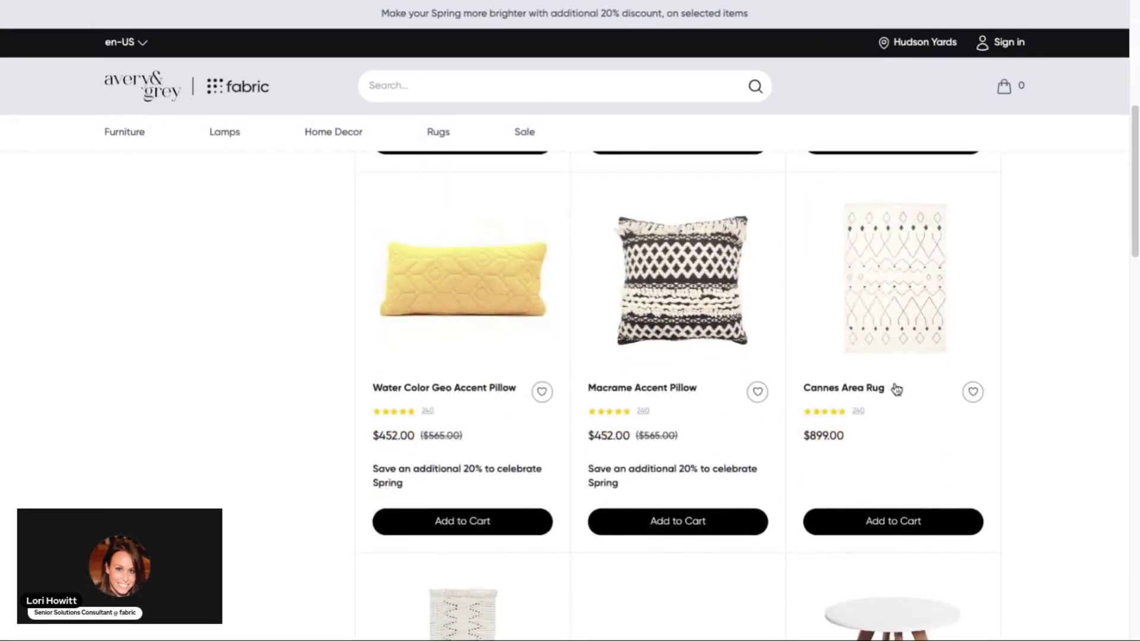
pyautogui.scroll(-2, 562, 372)
pyautogui.scroll(-3, 472, 419)
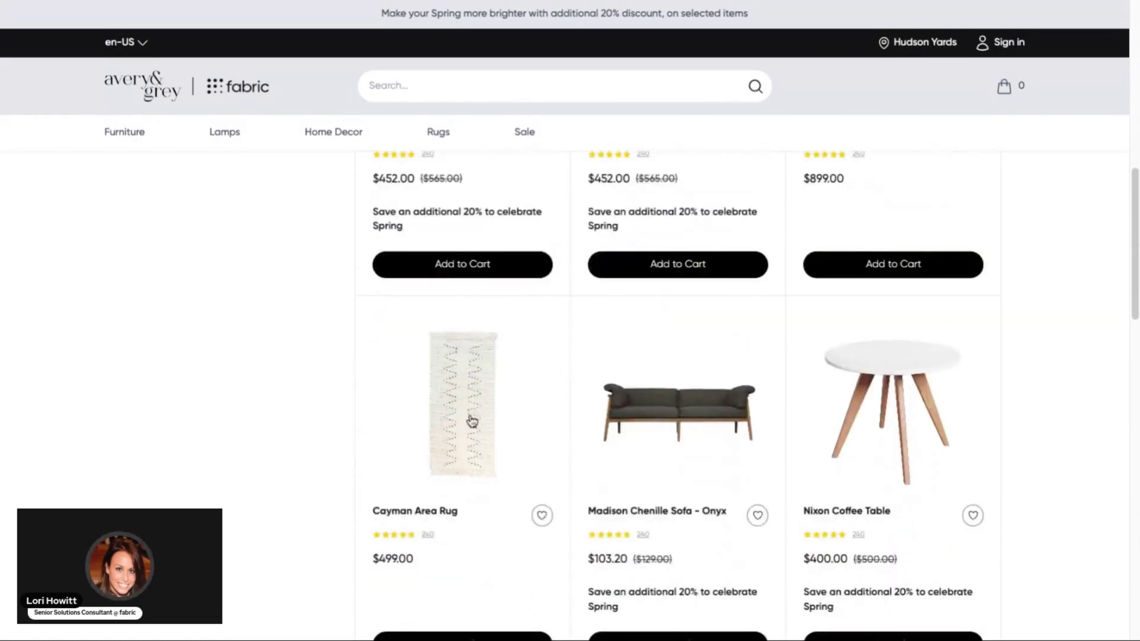
pyautogui.scroll(-2, 472, 421)
pyautogui.scroll(5, 472, 420)
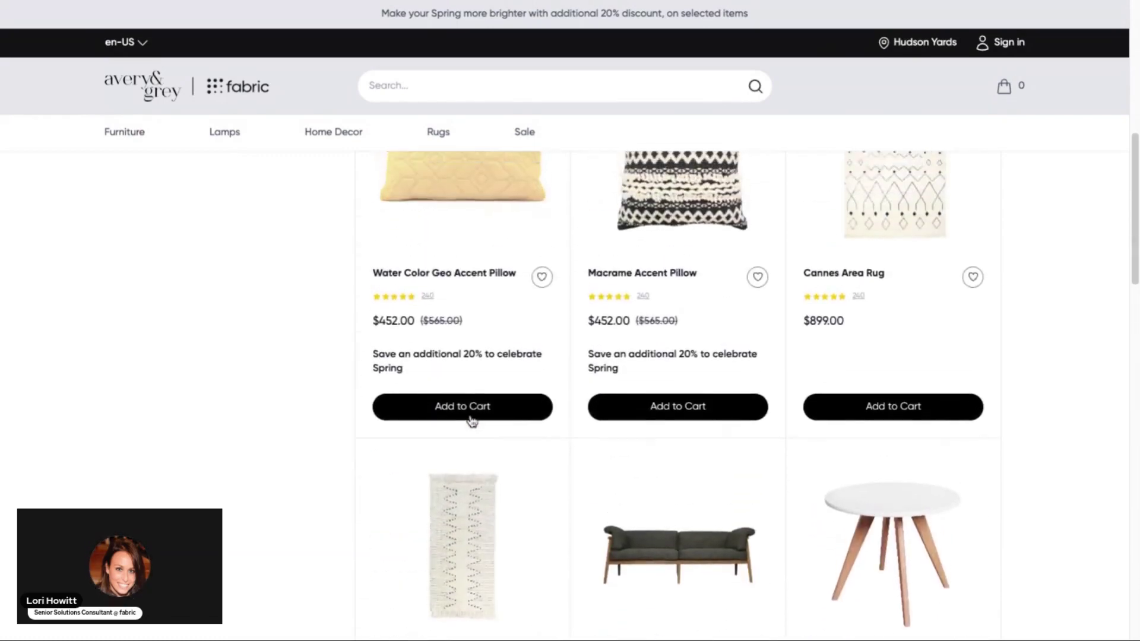
pyautogui.scroll(3, 472, 421)
pyautogui.scroll(4, 481, 413)
pyautogui.scroll(2, 498, 400)
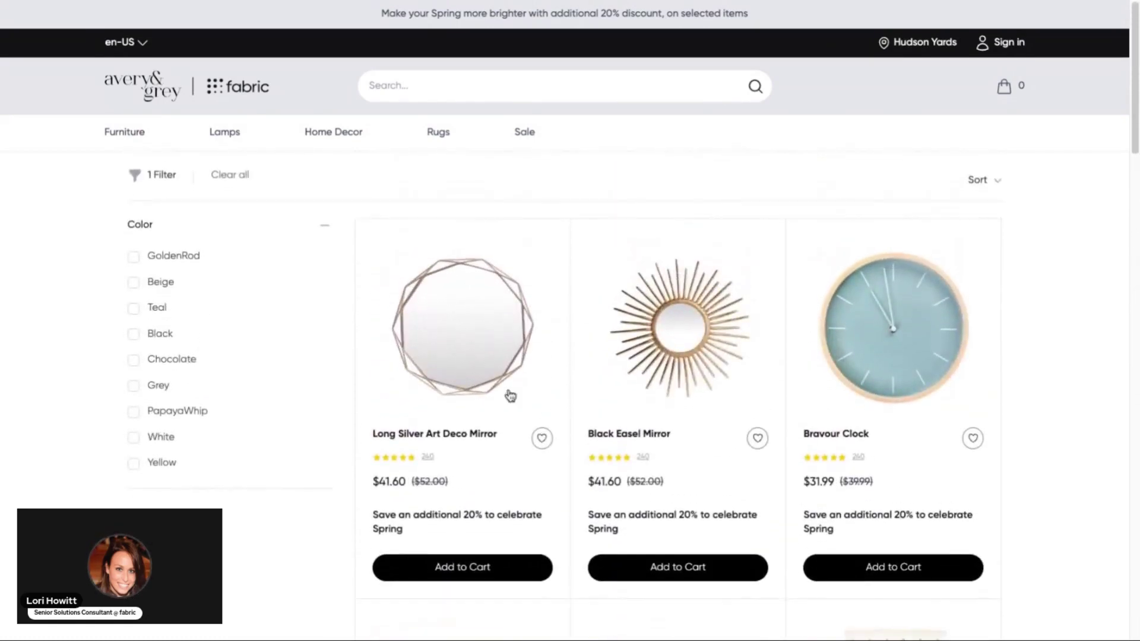